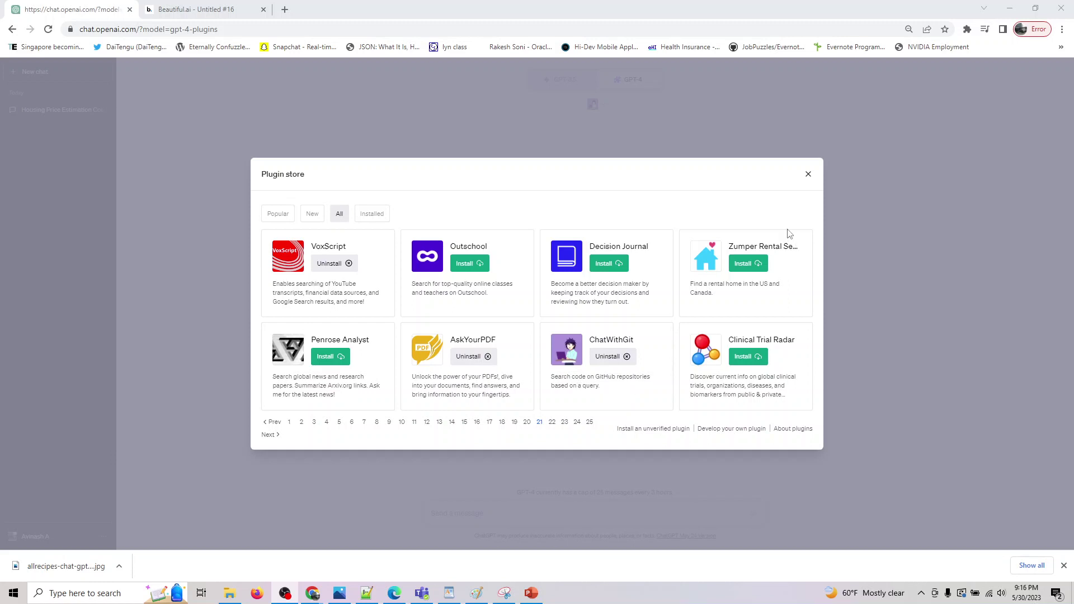
# Step: Close the Plugin store dialog to return to the empty GPT-4 chat
pyautogui.click(808, 175)
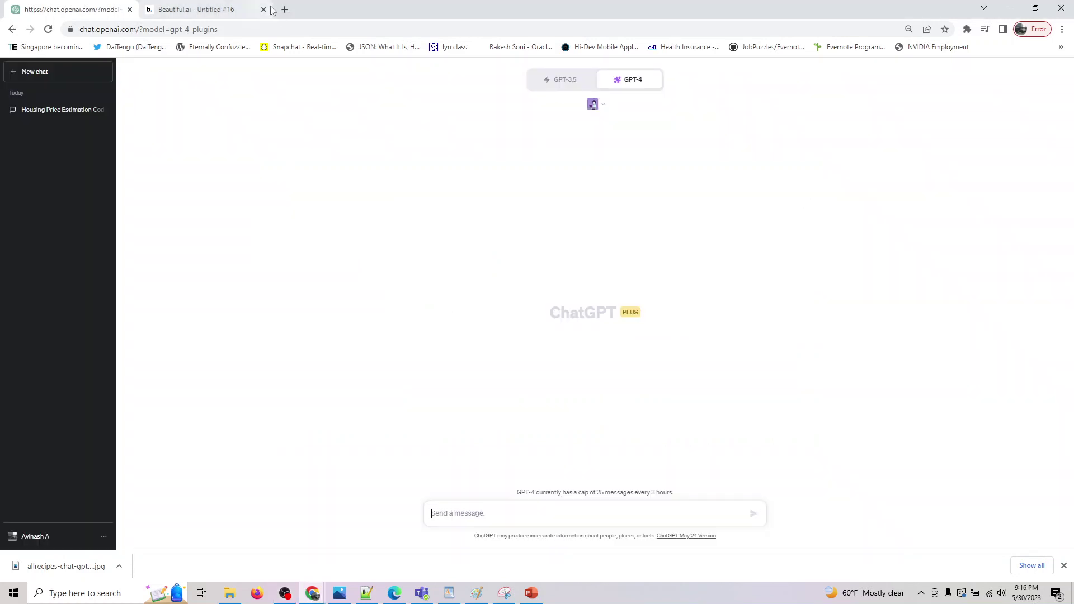
# Step: Fix 'QUERYGIT' to 'QUERY GIT' on the How to use slide, then select the housing price query line
pyautogui.click(229, 8)
pyautogui.scroll(-1, 661, 266)
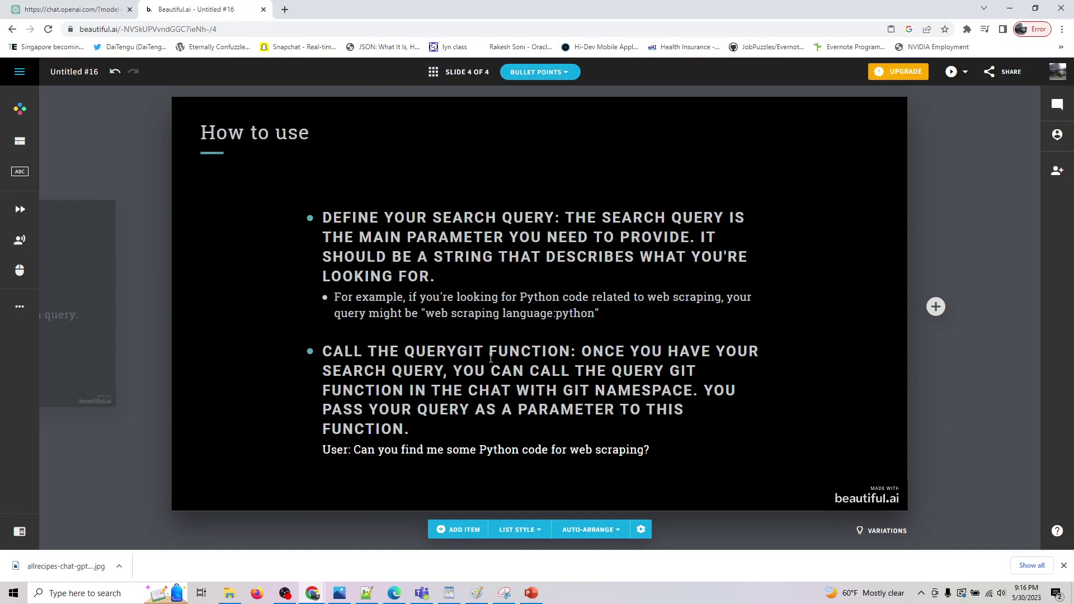
pyautogui.click(463, 354)
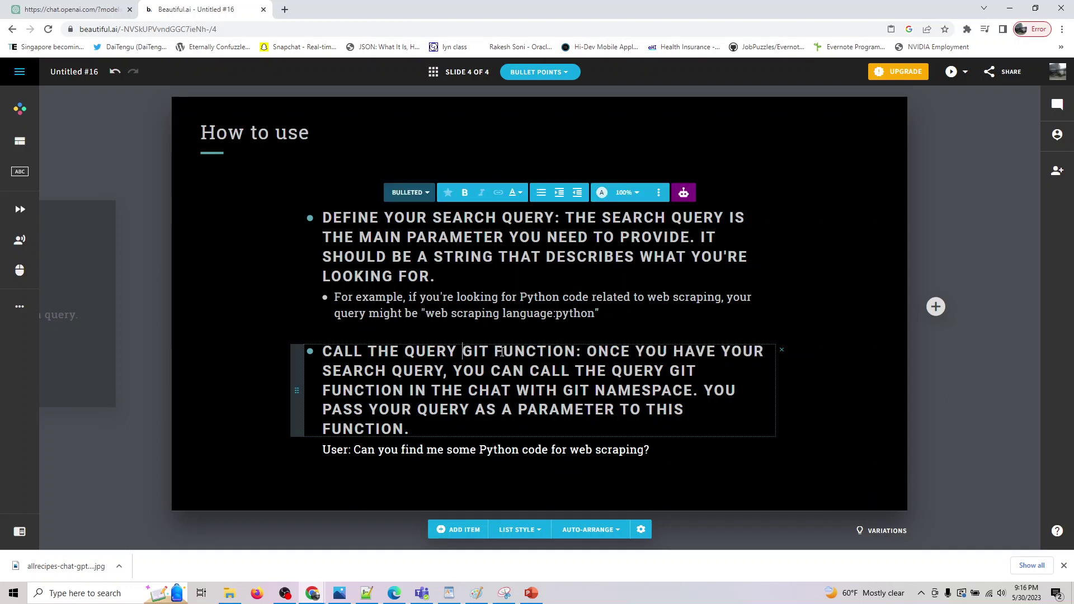
pyautogui.click(795, 379)
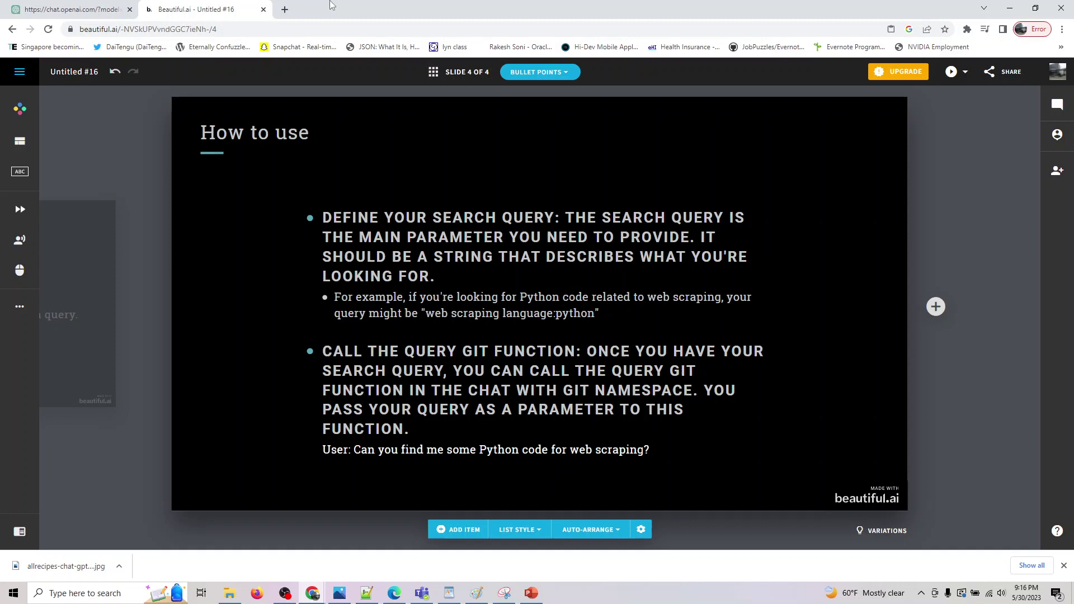
pyautogui.click(72, 9)
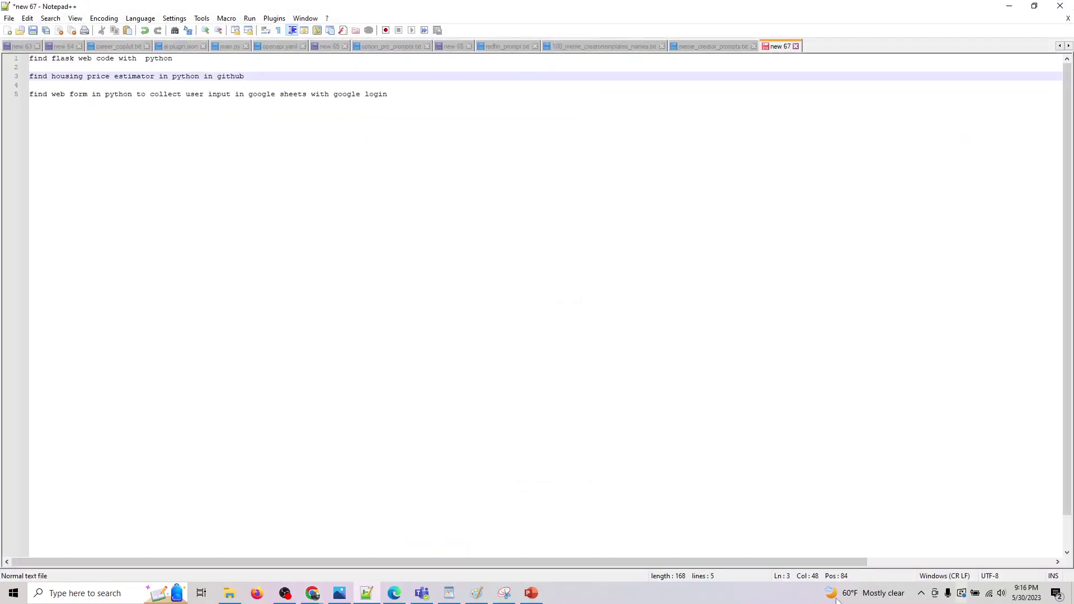
pyautogui.moveTo(253, 79); pyautogui.dragTo(29, 77)
# Step: Paste the housing price estimator query into the GPT-4 chat and send it
pyautogui.hotkey('ctrl', 'c')
pyautogui.click(1009, 5)
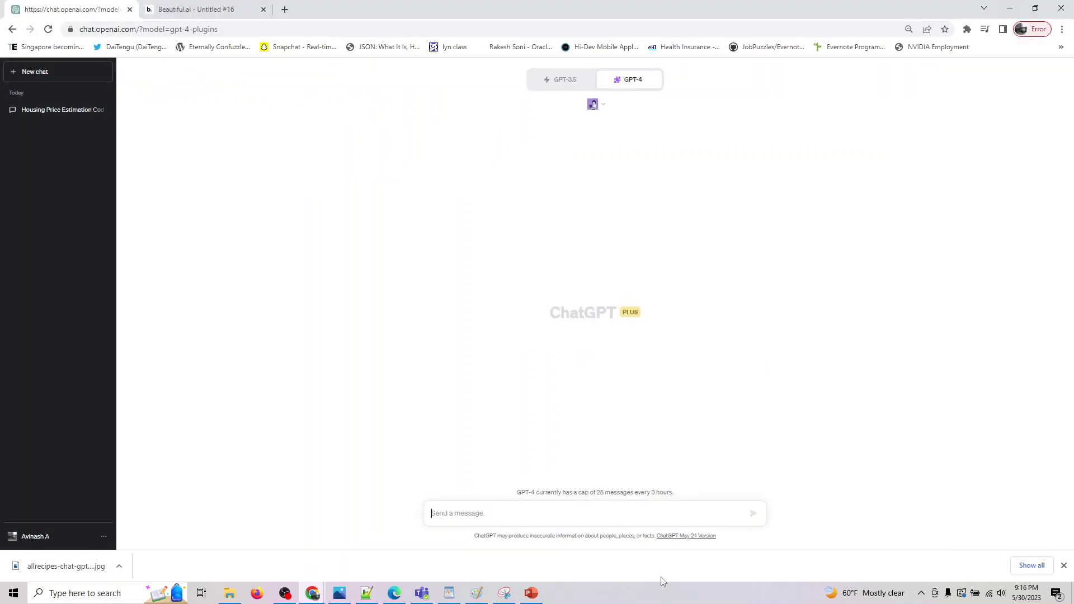
pyautogui.click(555, 524)
pyautogui.hotkey('ctrl', 'v')
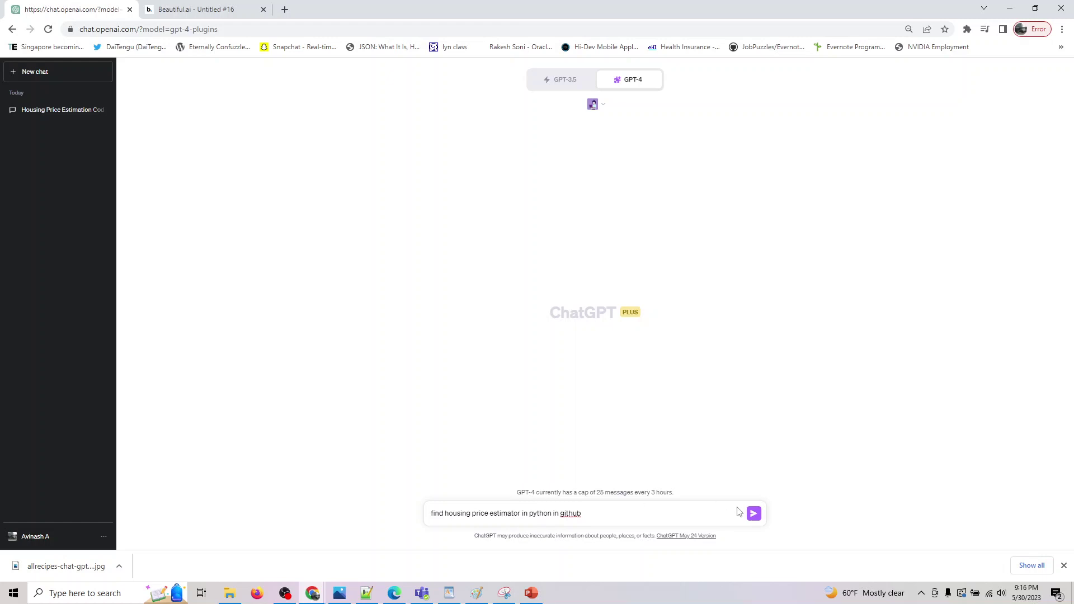
pyautogui.click(754, 513)
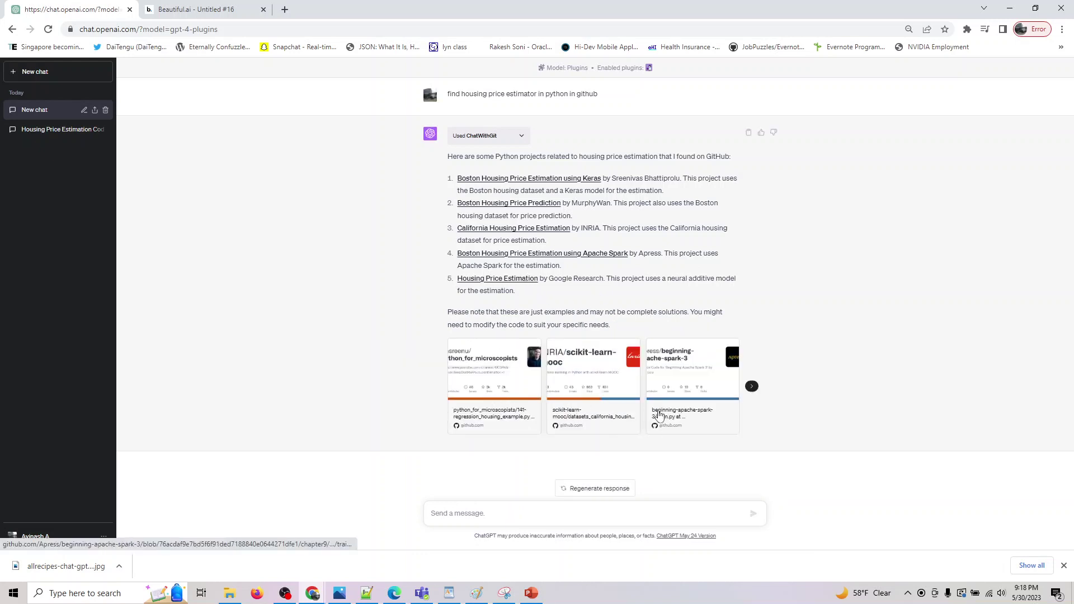
# Step: Open the Housing Price Estimation link's google-research data_utils.py in a new tab and scroll through it
pyautogui.rightClick(538, 278)
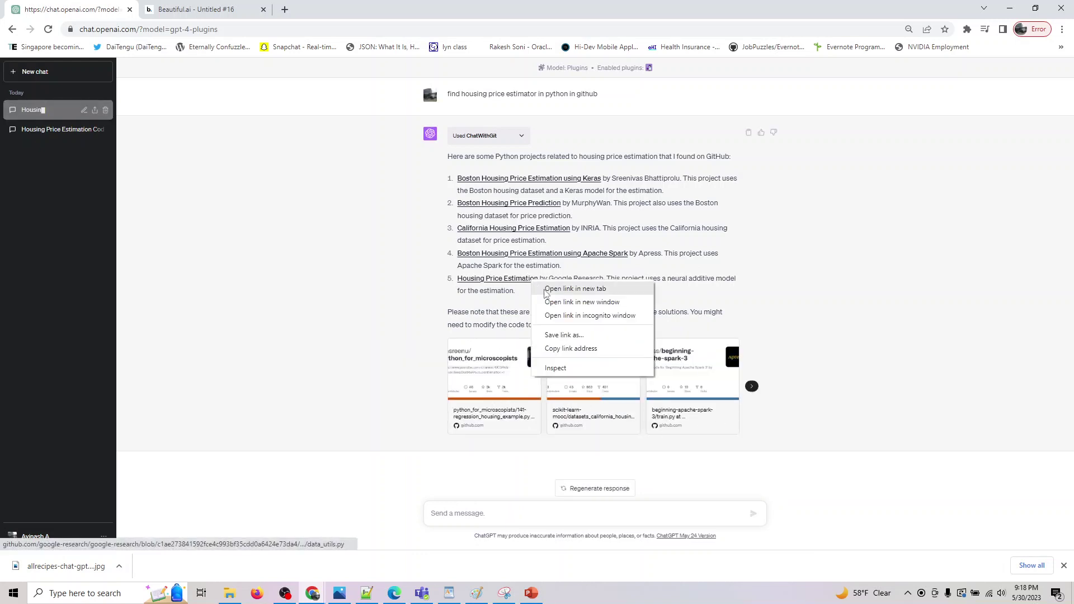
pyautogui.click(556, 286)
pyautogui.click(236, 5)
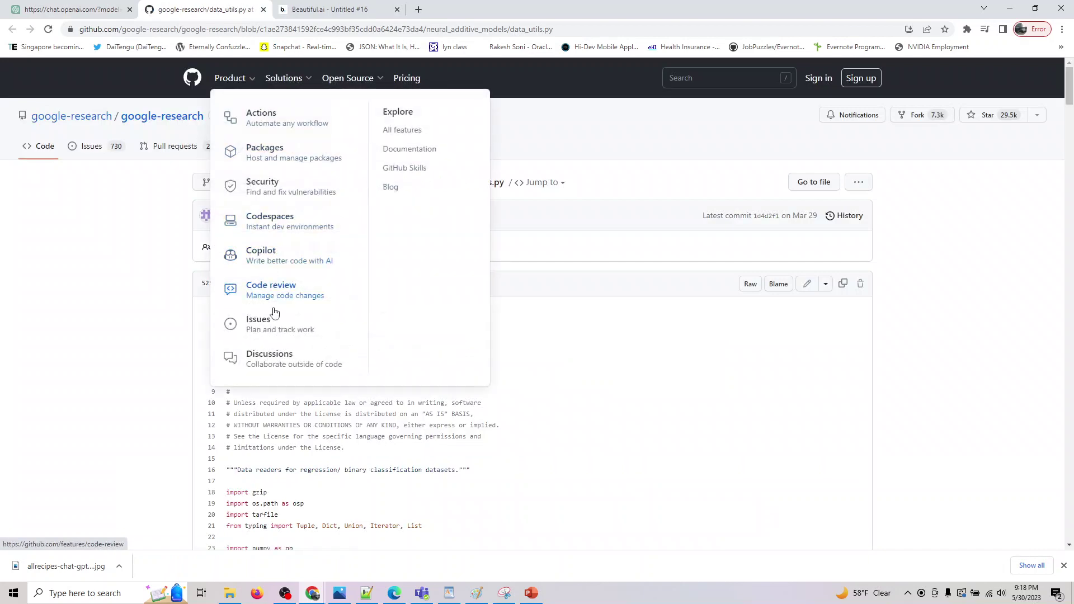
pyautogui.scroll(-10, 274, 471)
pyautogui.scroll(-3, 273, 472)
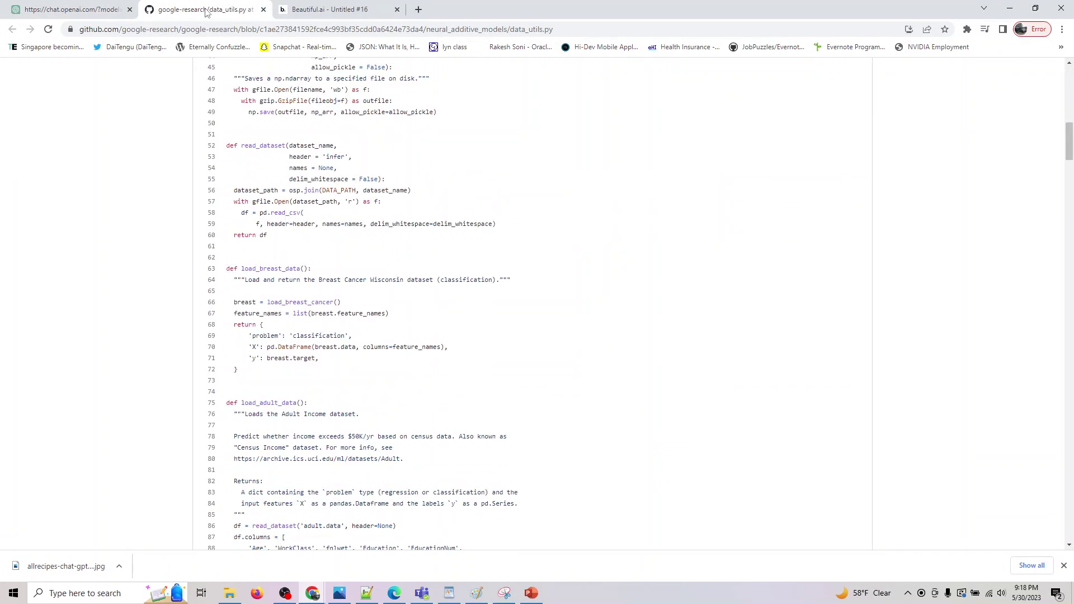
# Step: Close data_utils.py and select the web form query line in the notes
pyautogui.click(263, 9)
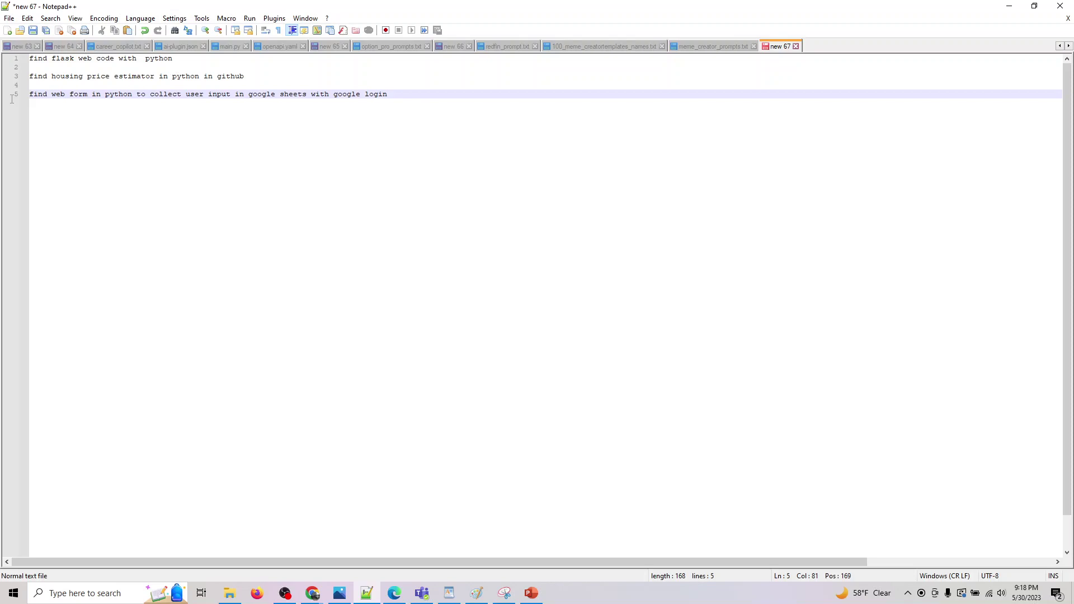
pyautogui.moveTo(391, 95); pyautogui.dragTo(8, 95)
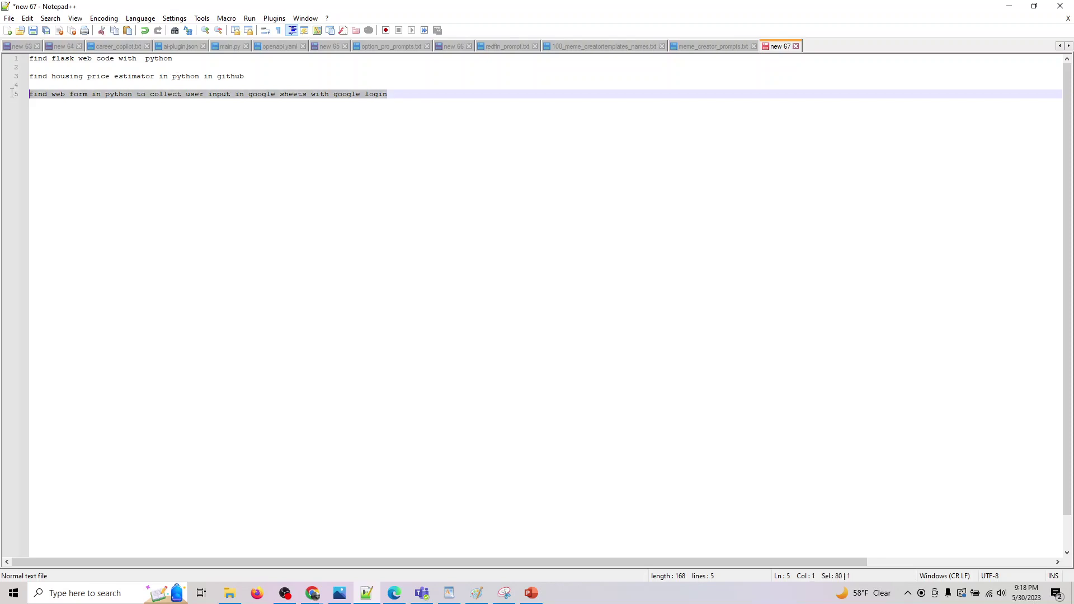
pyautogui.click(1009, 6)
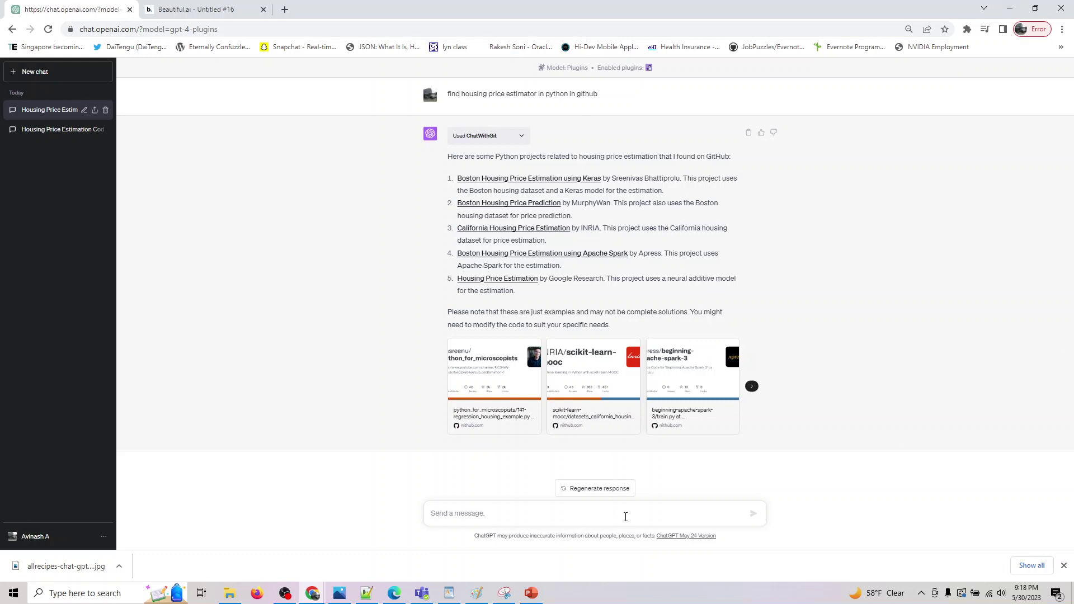
# Step: Paste and send the Google Sheets web form with Google login query
pyautogui.hotkey('ctrl', 'v')
pyautogui.press('Return')
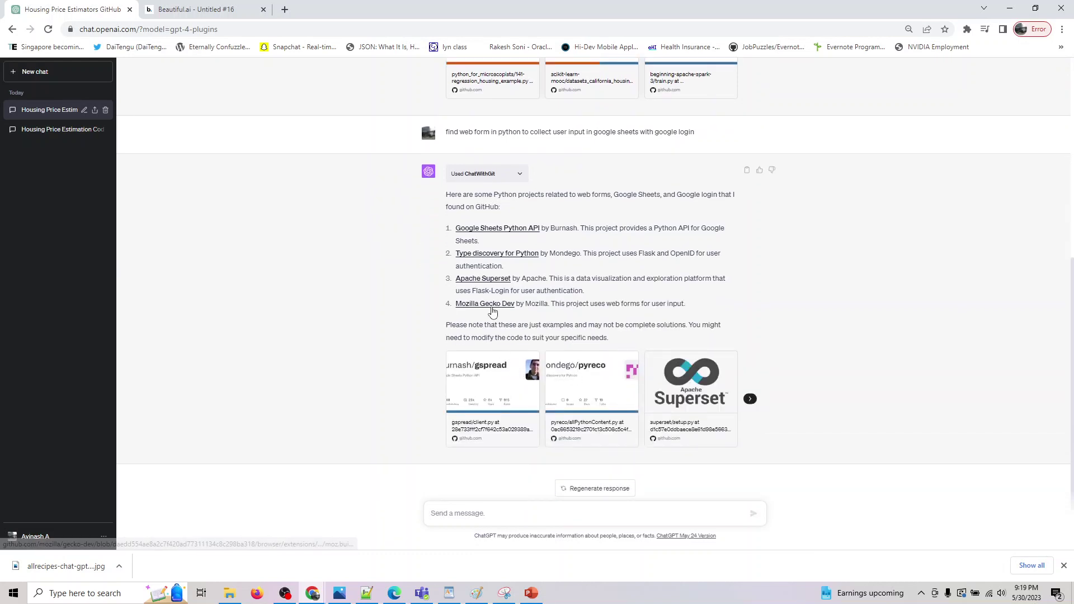
# Step: Open the Mozilla Gecko Dev moz.build file in a new tab, scroll through it, and close it
pyautogui.rightClick(492, 312)
pyautogui.click(518, 314)
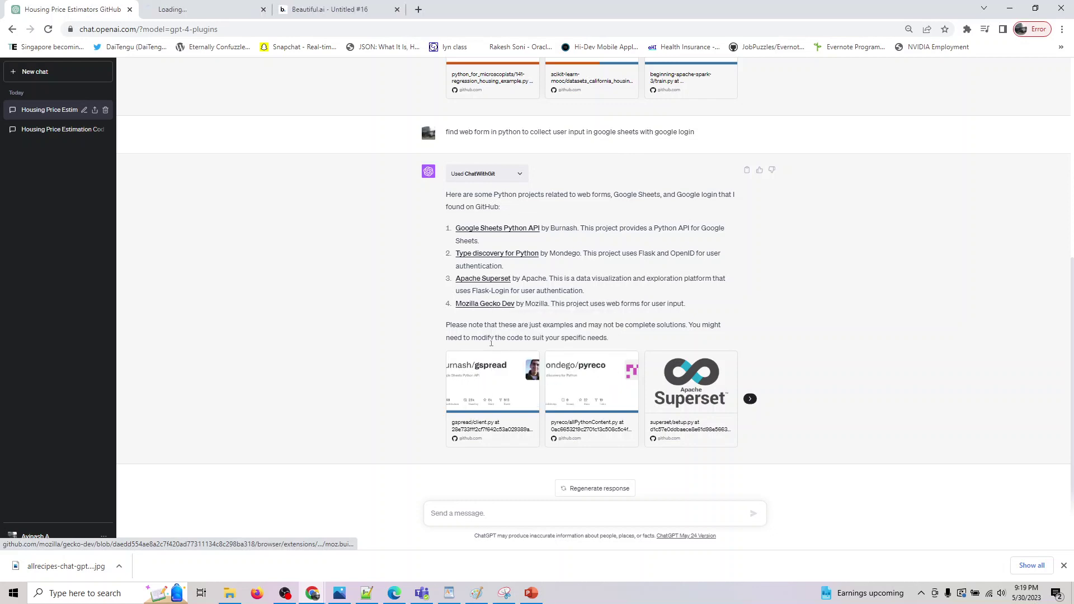
pyautogui.click(175, 4)
pyautogui.scroll(-8, 380, 500)
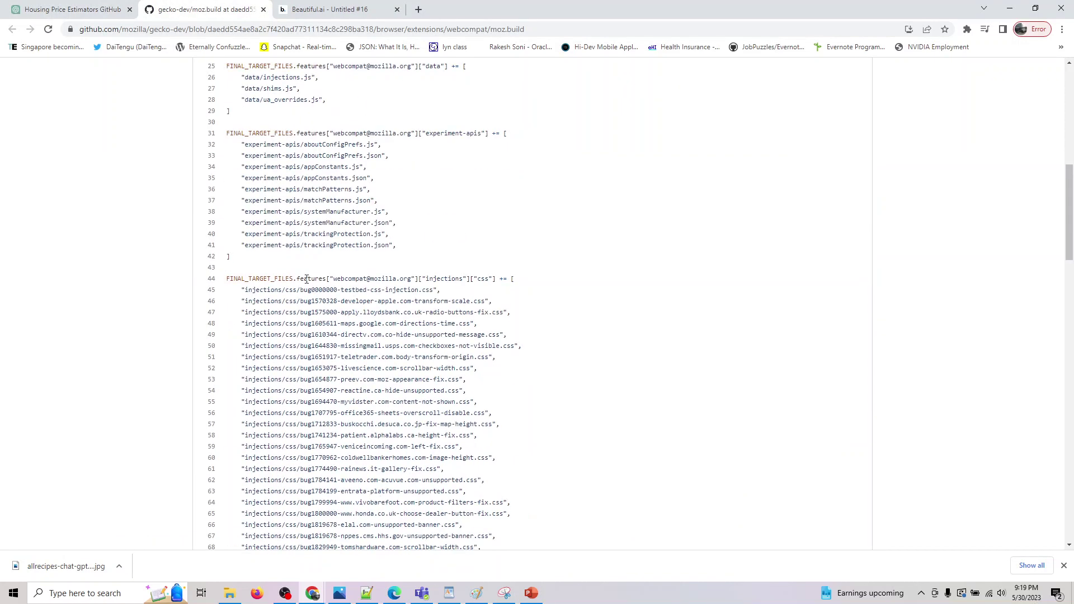
pyautogui.scroll(8, 306, 278)
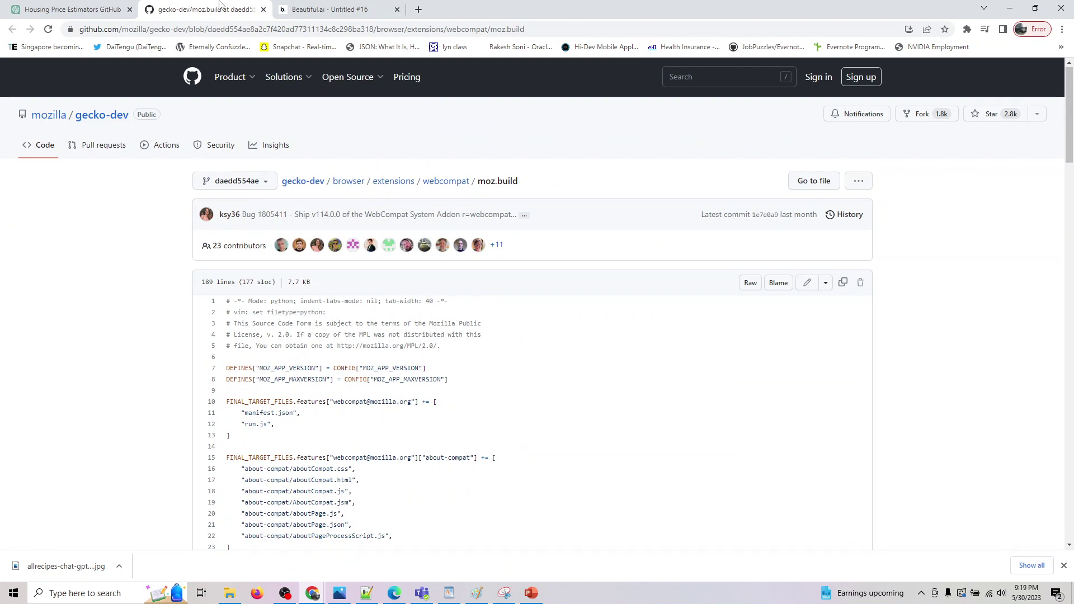
pyautogui.click(263, 10)
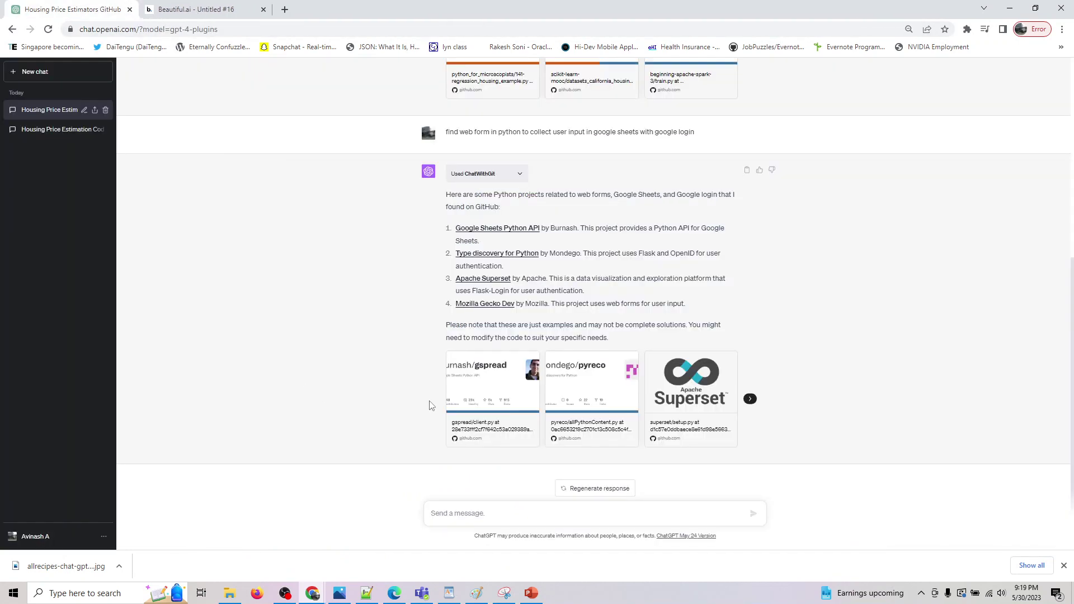
# Step: Open the gspread client.py file in a new tab, scroll through it, and close it
pyautogui.rightClick(486, 228)
pyautogui.click(523, 235)
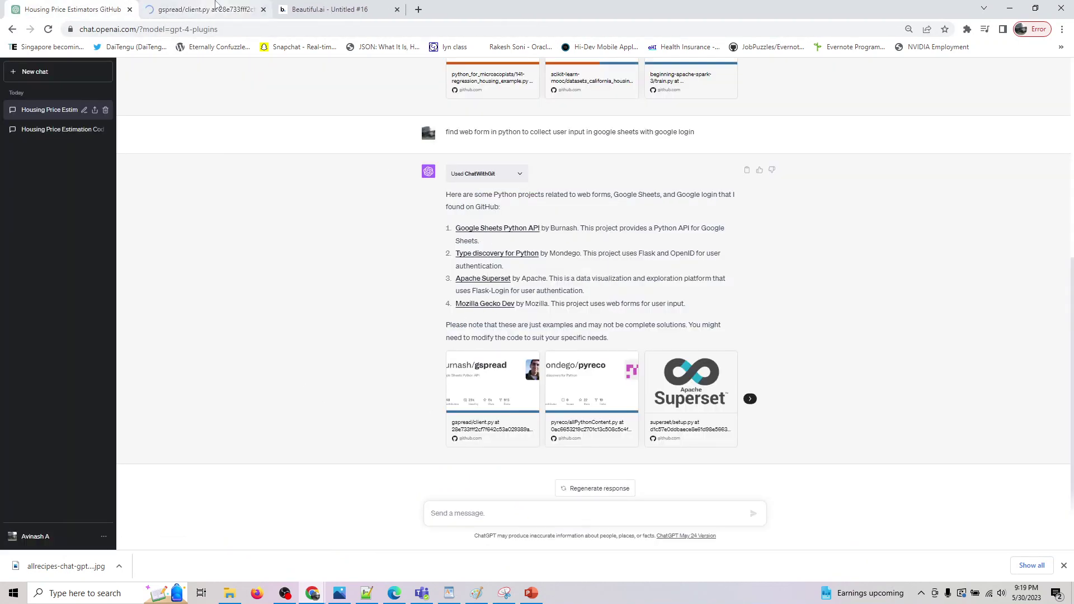
pyautogui.click(201, 10)
pyautogui.scroll(-20, 297, 281)
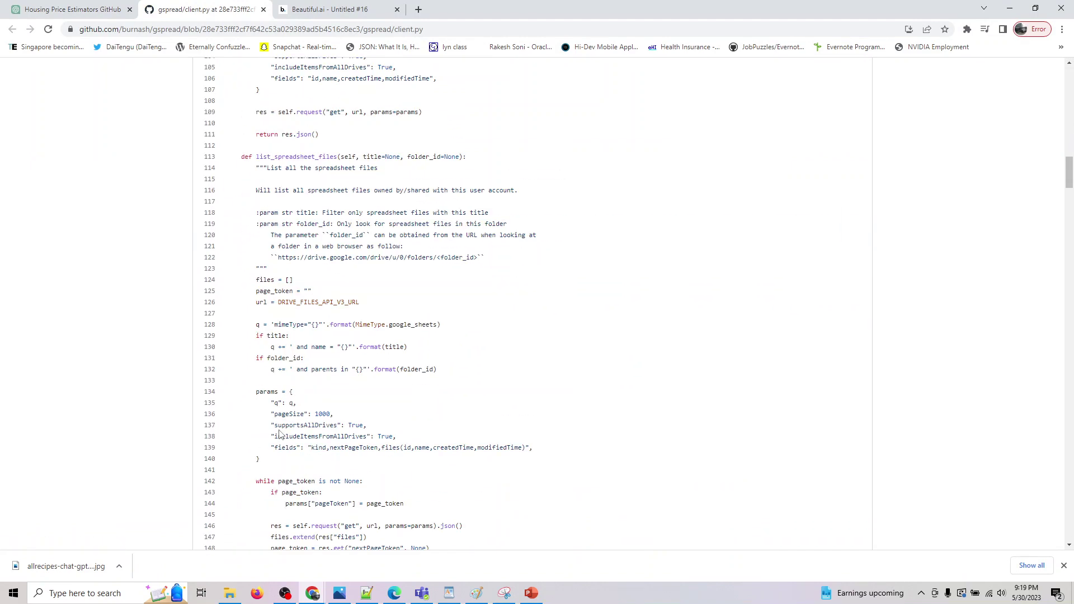
pyautogui.scroll(-18, 278, 436)
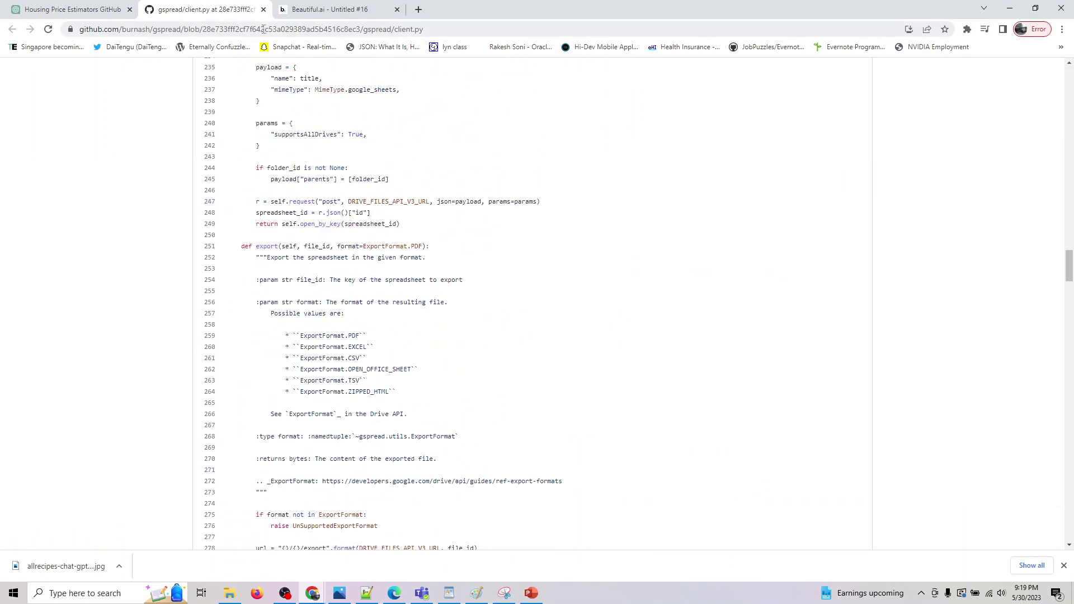
pyautogui.click(263, 10)
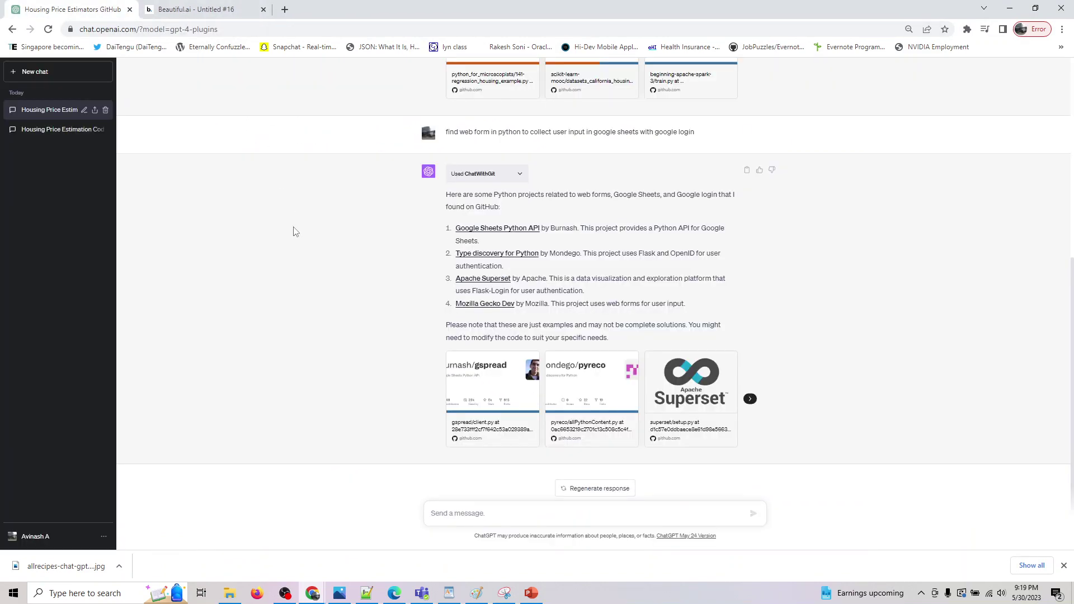
pyautogui.scroll(4, 296, 231)
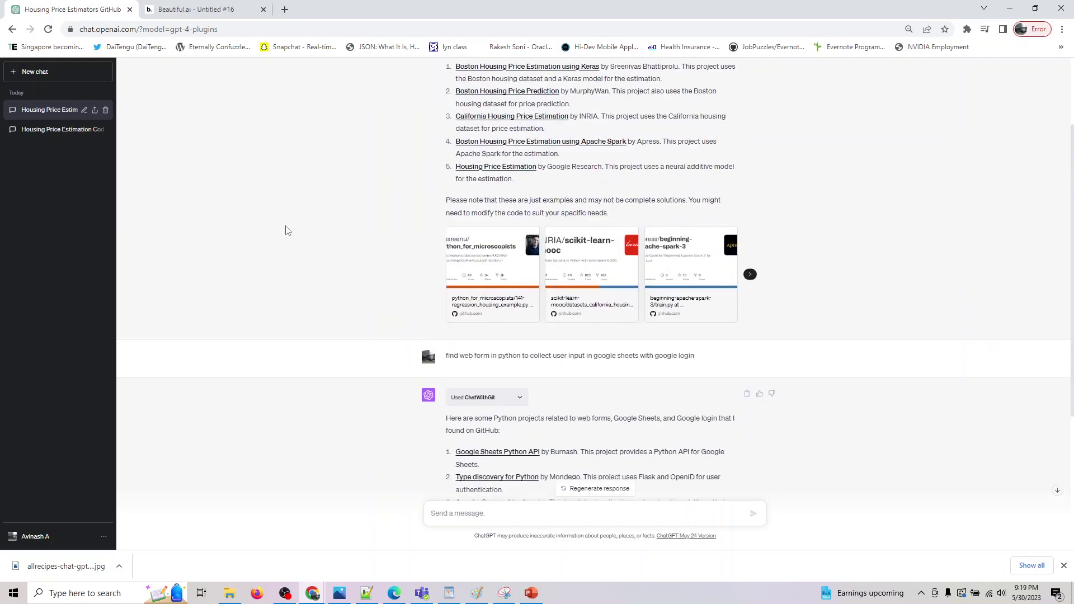
pyautogui.scroll(2, 286, 231)
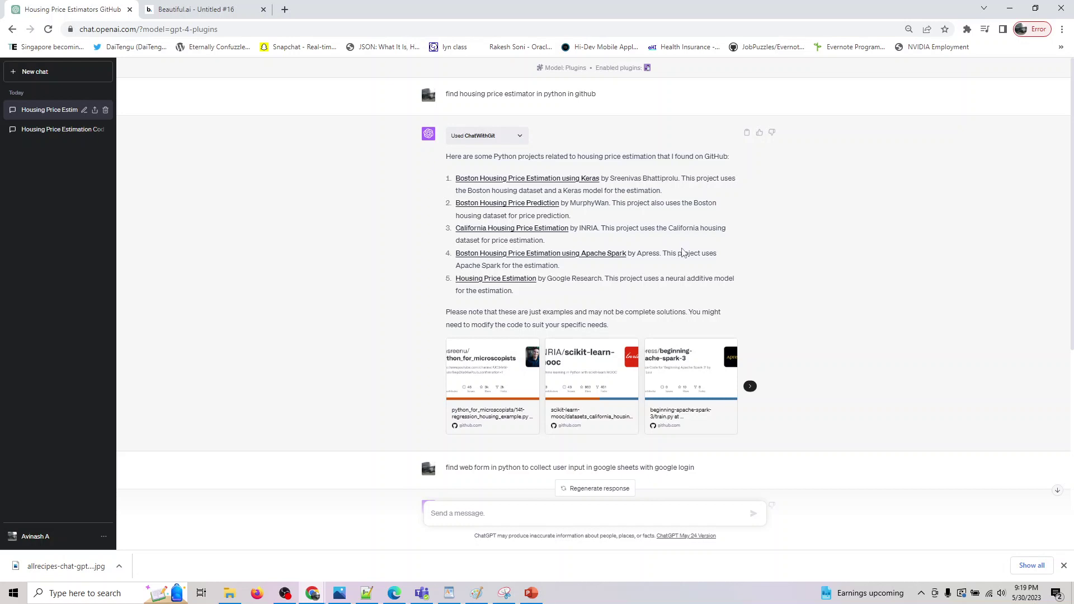
pyautogui.scroll(-6, 681, 253)
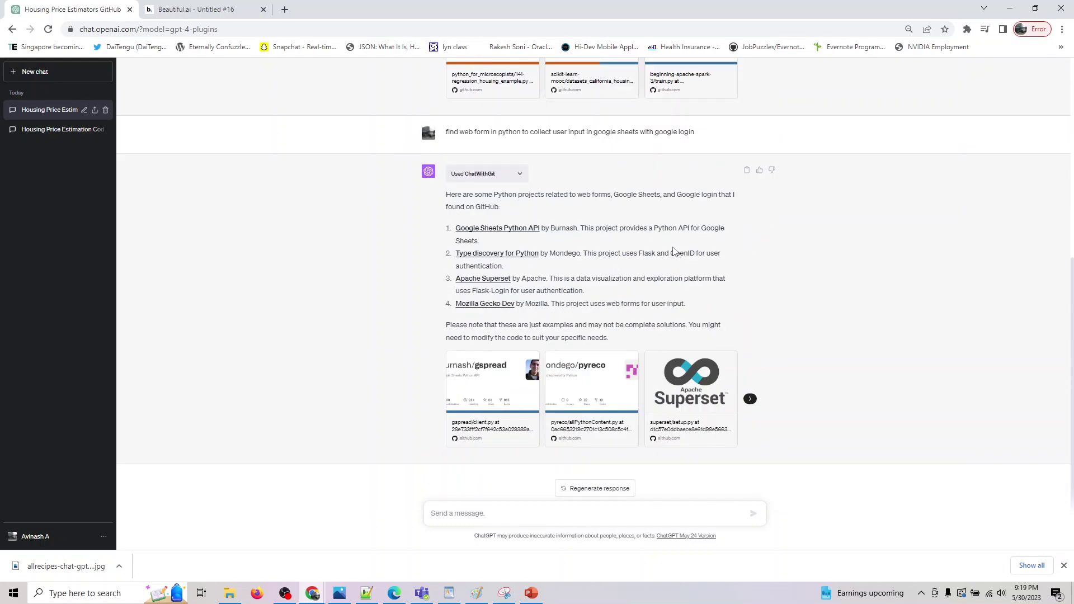